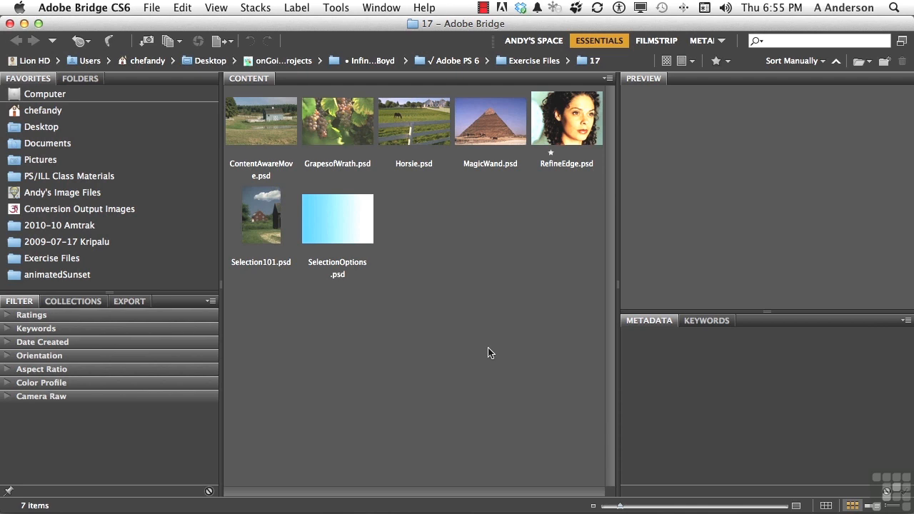
Open the image GrapesofWrath.psd from Bridge in Photoshop
double_click(333, 132)
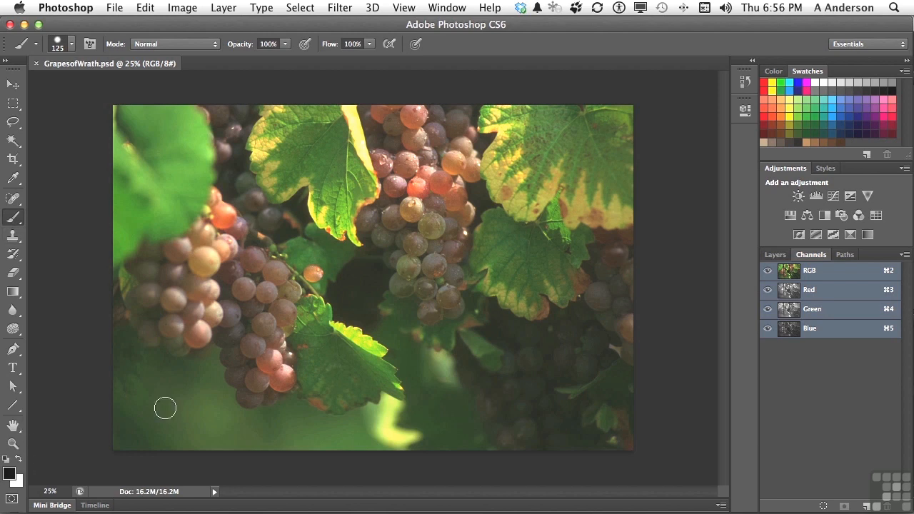
Paint a short black test stroke over the middle grape cluster in normal mode and undo it
mouse_move(271, 272)
left_mouse_down()
mouse_move(292, 287)
mouse_move(264, 332)
left_mouse_up()
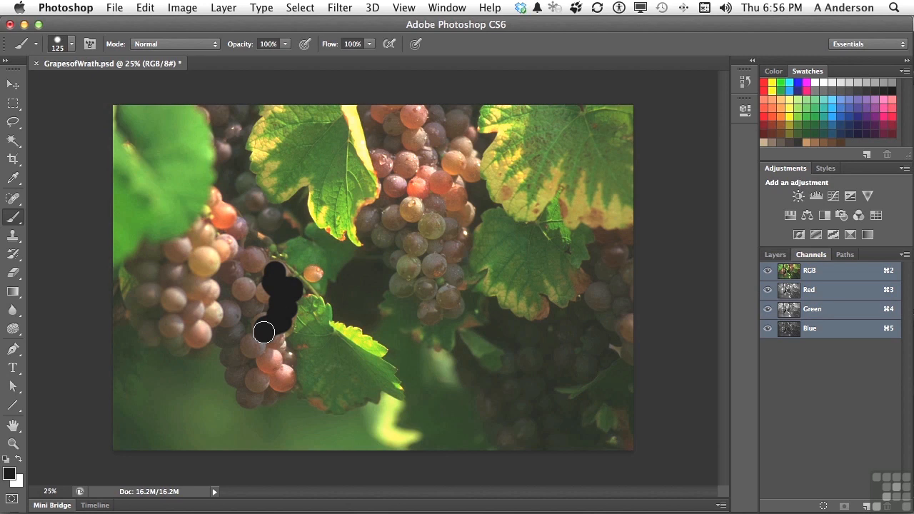
key("super+z")
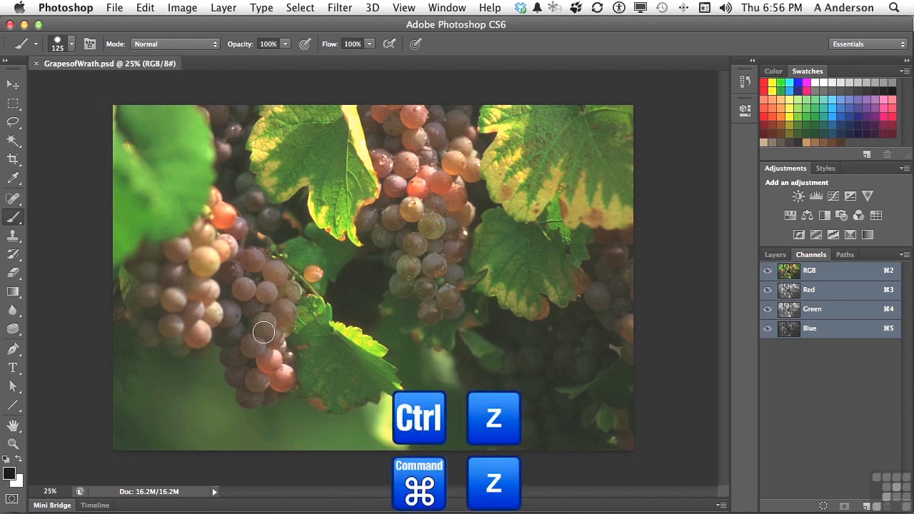
Toggle Quick Mask mode on and off twice, ending back in normal mode
left_click(13, 499)
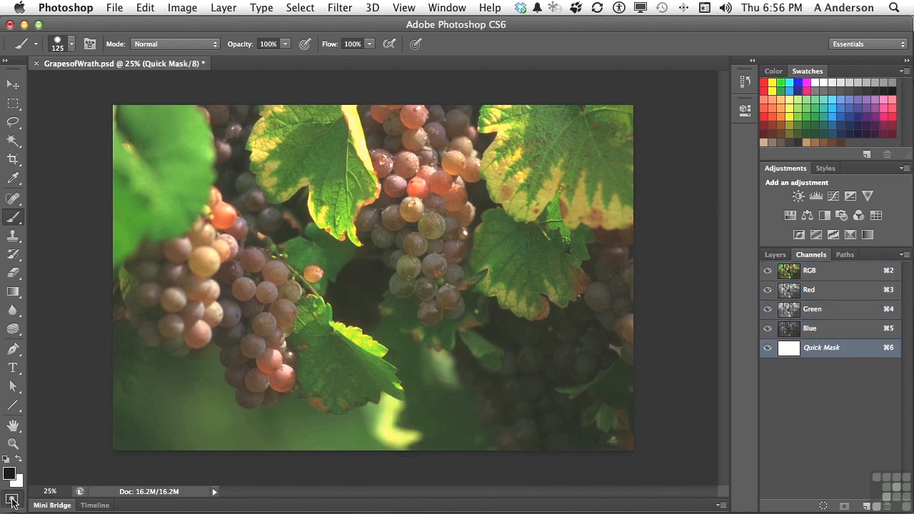
left_click(12, 499)
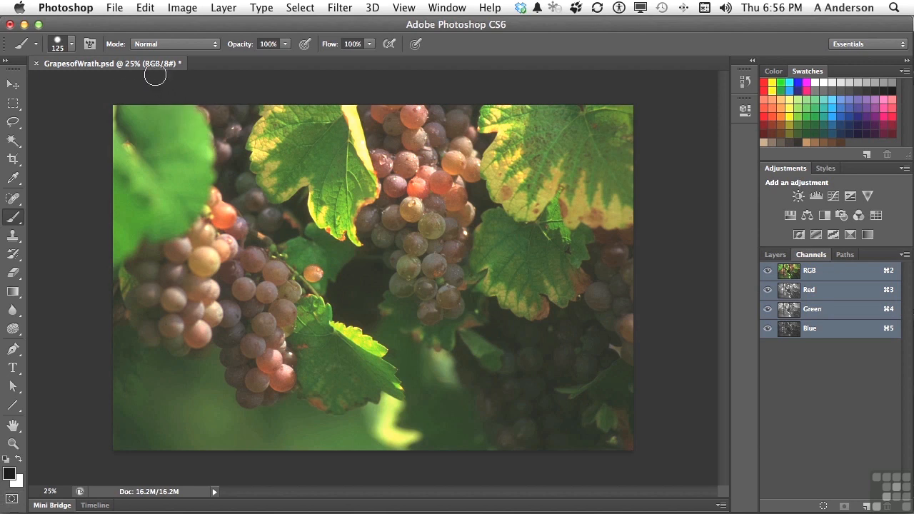
key("q")
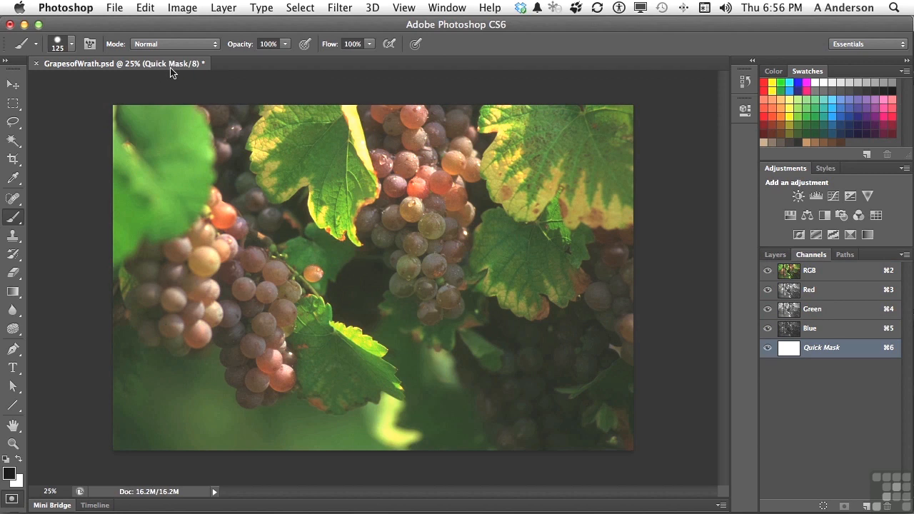
key("q")
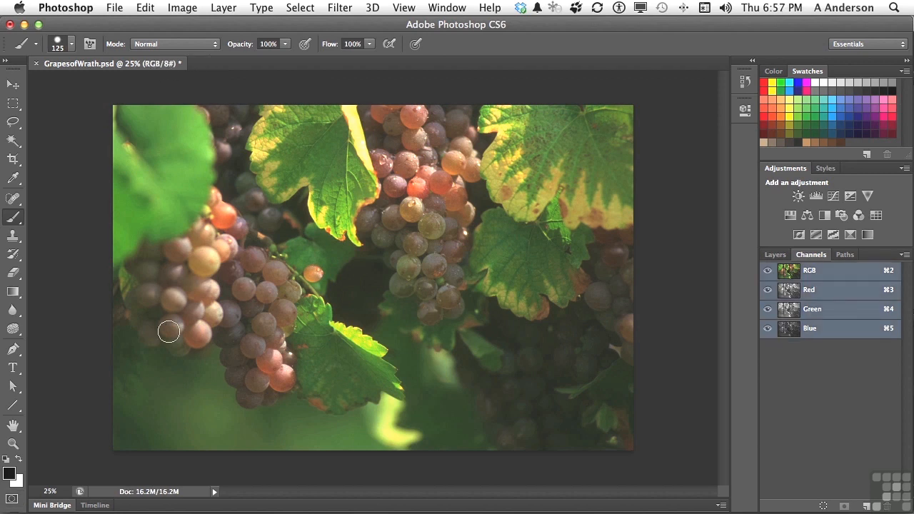
Paint a long wavy black stroke across the grapes with the normal-mode brush and undo it
mouse_move(178, 343)
left_mouse_down()
mouse_move(369, 336)
mouse_move(476, 261)
left_mouse_up()
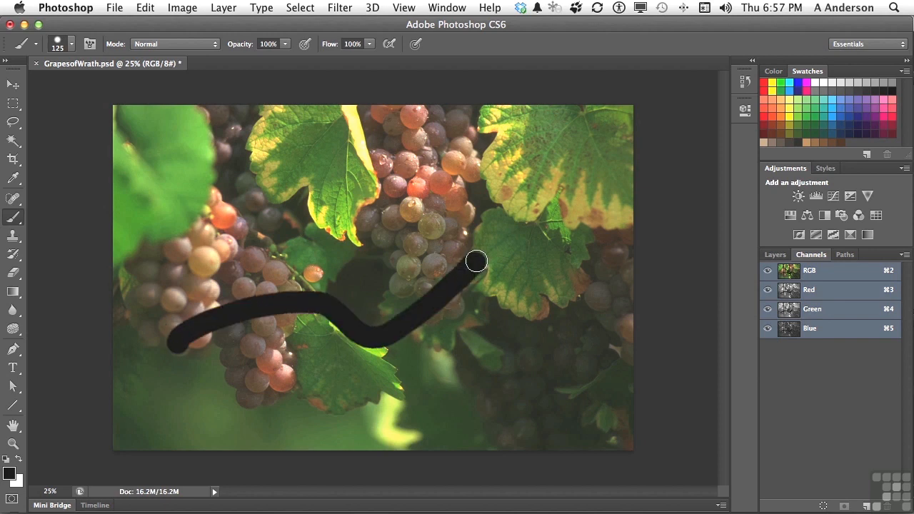
key("super+z")
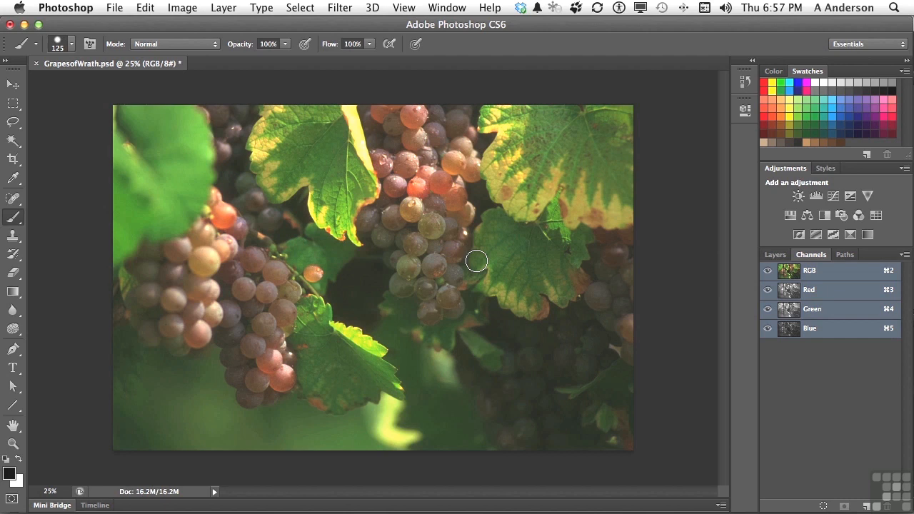
Turn a curved Quick Mask brush stroke across the grapes and leaves into a selection and discard it
key("q")
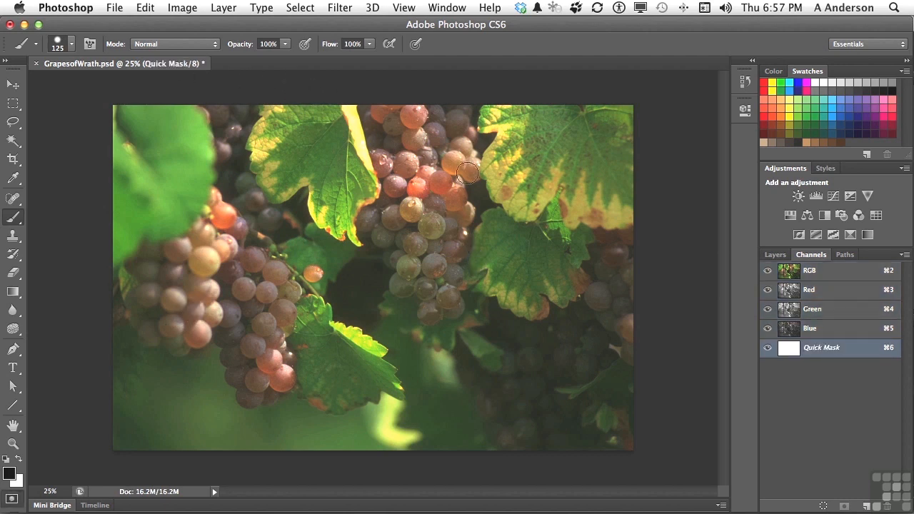
mouse_move(462, 177)
left_mouse_down()
mouse_move(394, 174)
mouse_move(270, 254)
mouse_move(372, 331)
left_mouse_up()
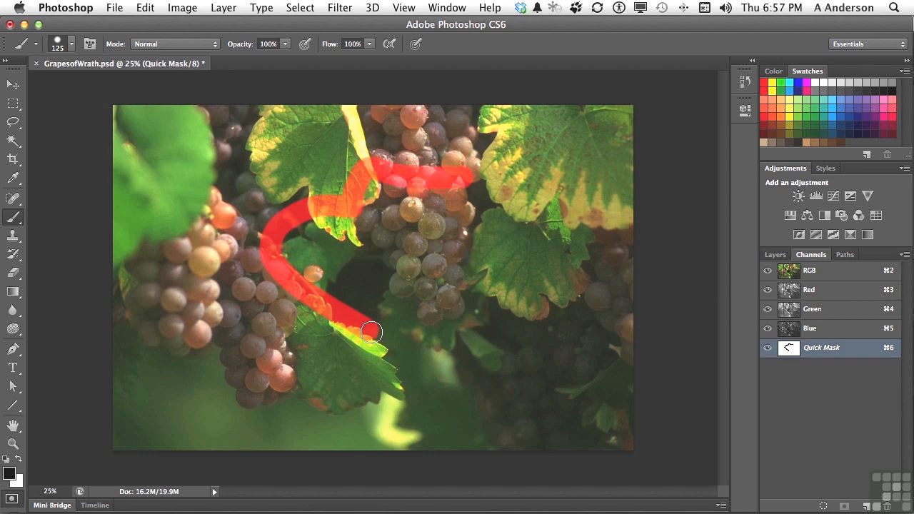
left_click(11, 499)
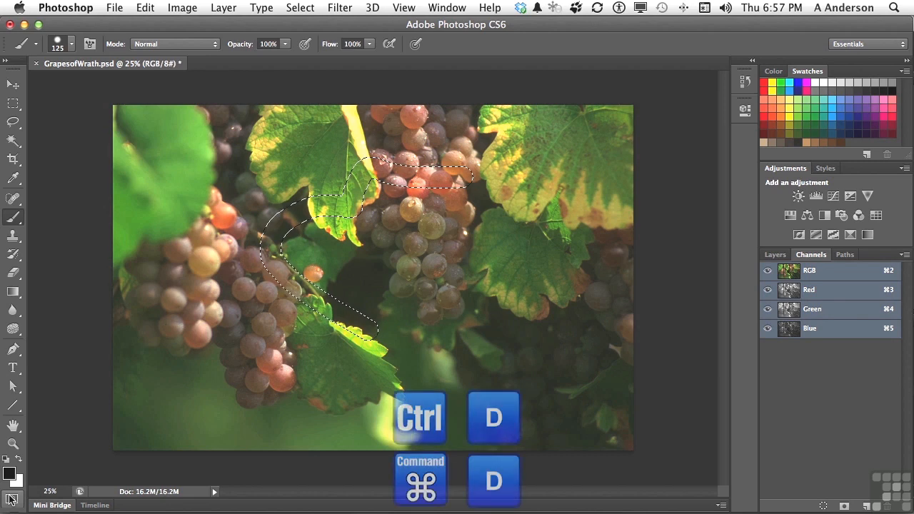
key("super+d")
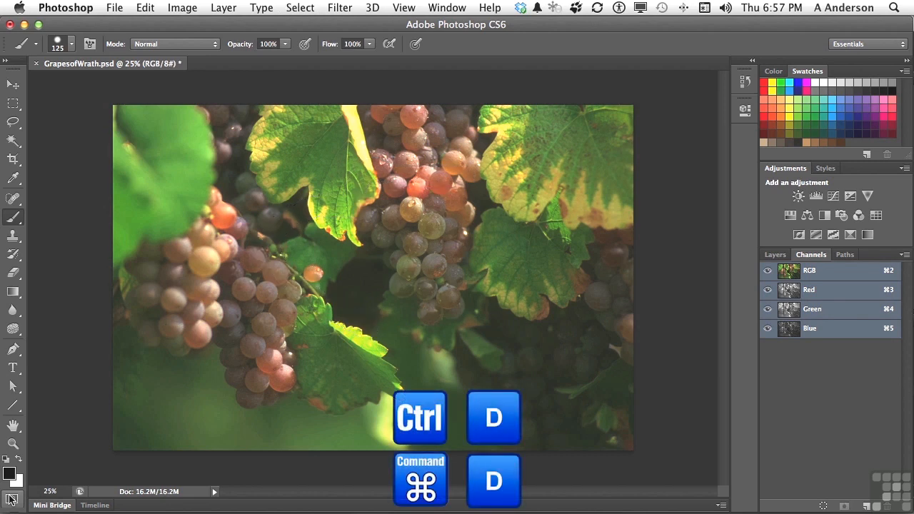
Magnify the left grape clusters to 50% and return to the Brush tool
left_click(13, 443)
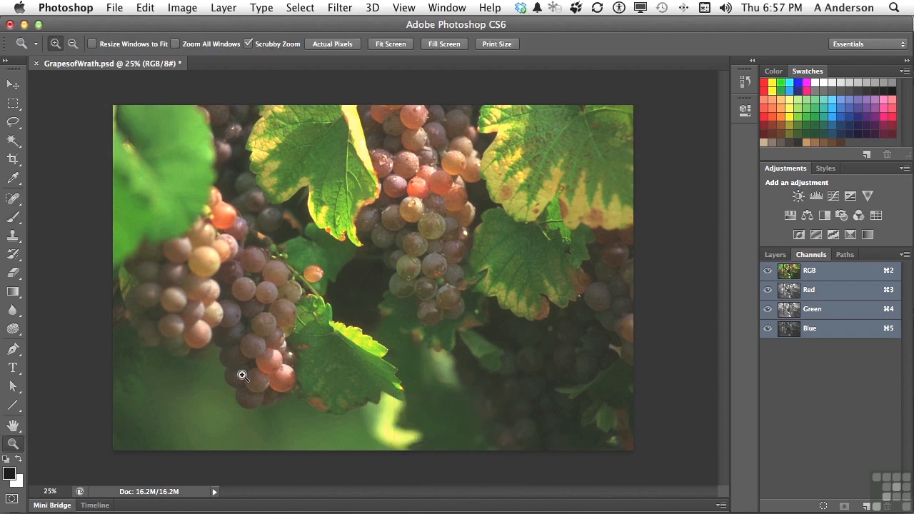
left_click(259, 314)
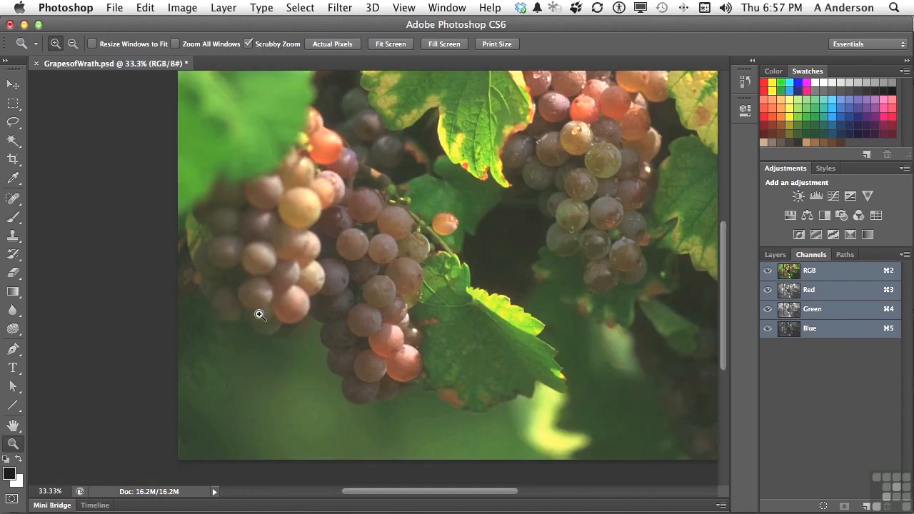
left_click(363, 289)
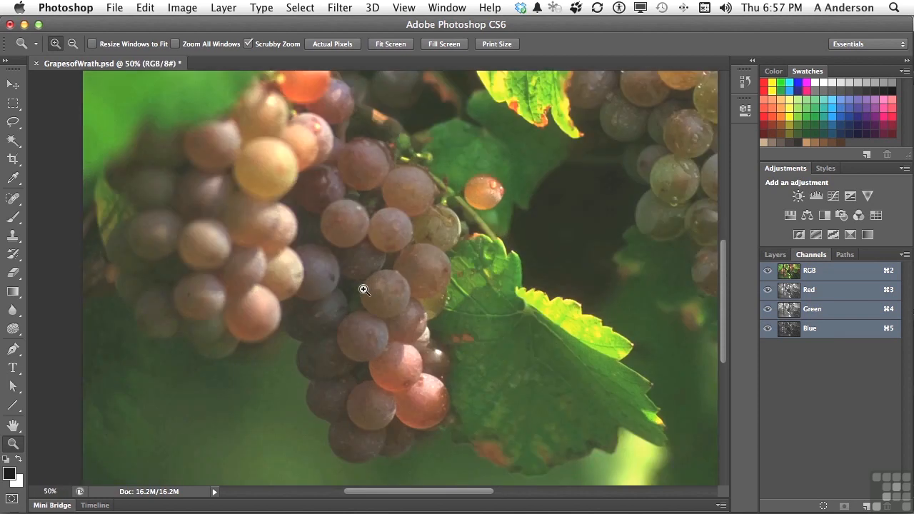
left_click(14, 221)
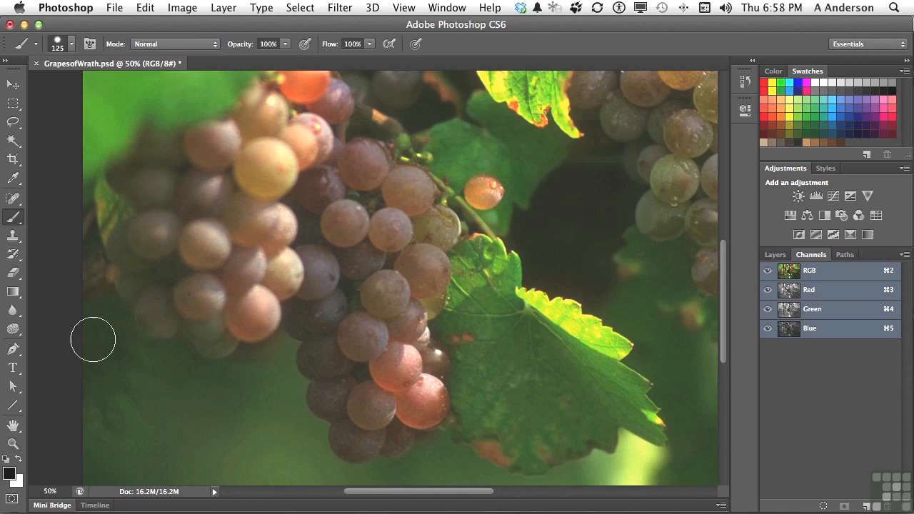
Paint a wavy black stroke in Quick Mask mode from the left cluster across the grapes onto the leaf
left_click(12, 498)
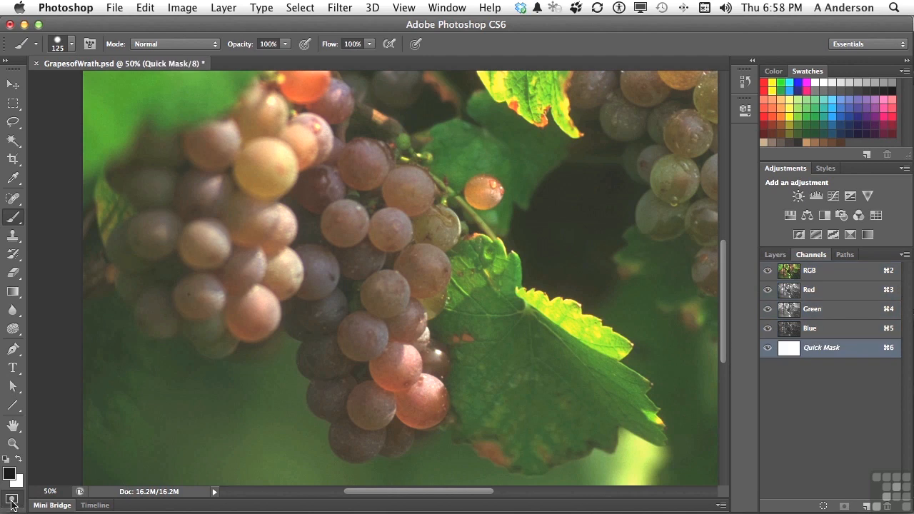
left_click(224, 342)
left_click_drag(249, 310, 507, 247)
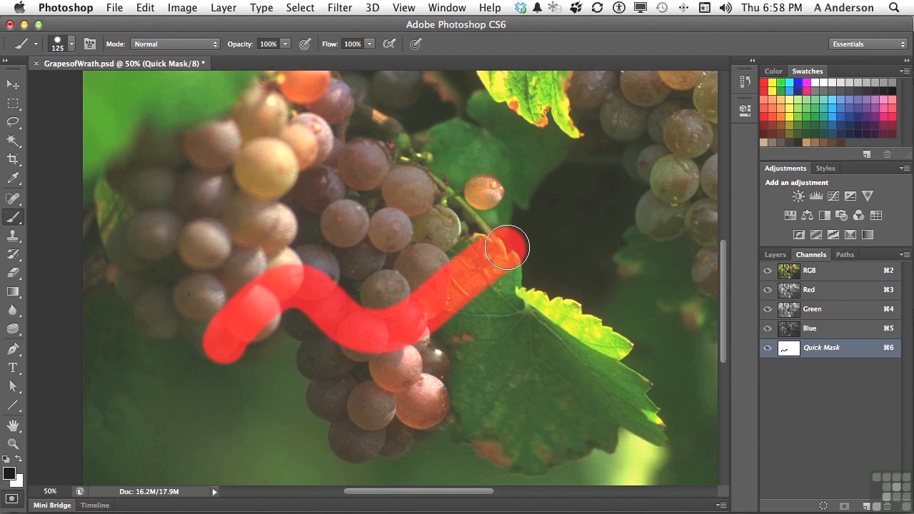
Swap the foreground colour to white and erase the middle section of the Quick Mask stroke
key("x")
key("x")
key("x")
key("x")
key("x")
mouse_move(392, 257)
left_mouse_down()
mouse_move(445, 359)
mouse_move(434, 368)
mouse_move(388, 286)
mouse_move(381, 362)
mouse_move(375, 374)
mouse_move(374, 299)
mouse_move(347, 368)
left_mouse_up()
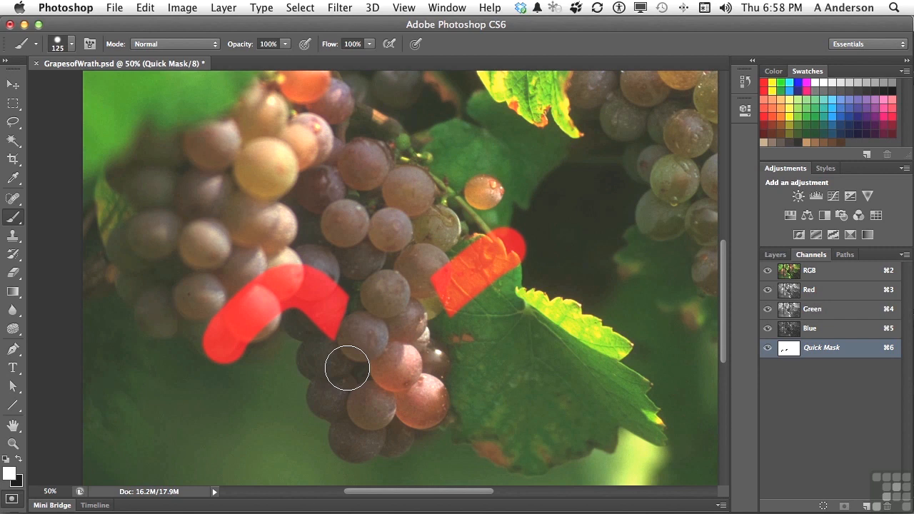
Convert the remaining mask pieces to a selection by leaving Quick Mask mode, and deselect
key("q")
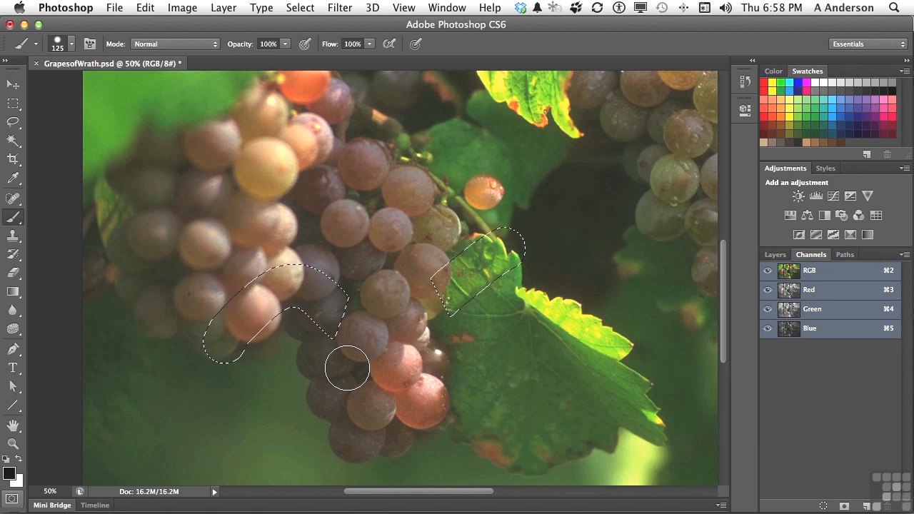
key("super+d")
Re-enter Quick Mask mode with a black foreground colour and a brush size of 150
key("q")
key("x")
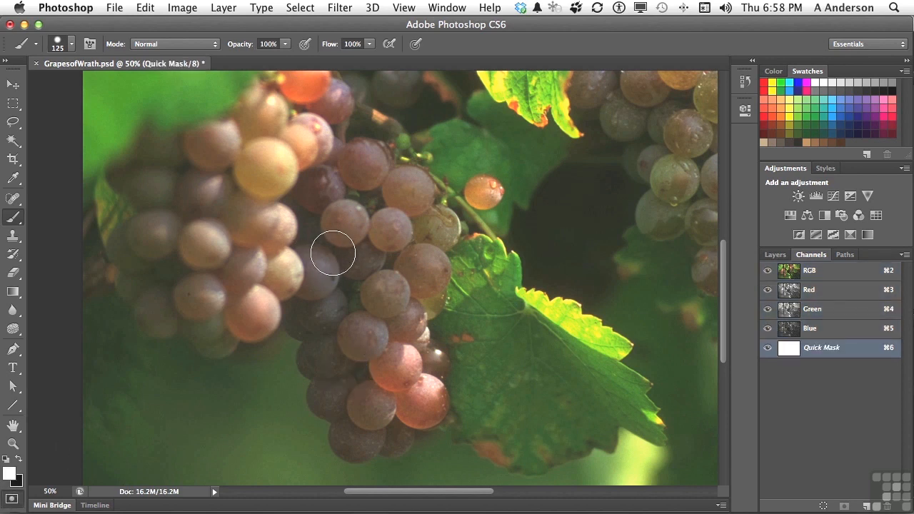
key("bracketright")
key("bracketright")
key("bracketleft")
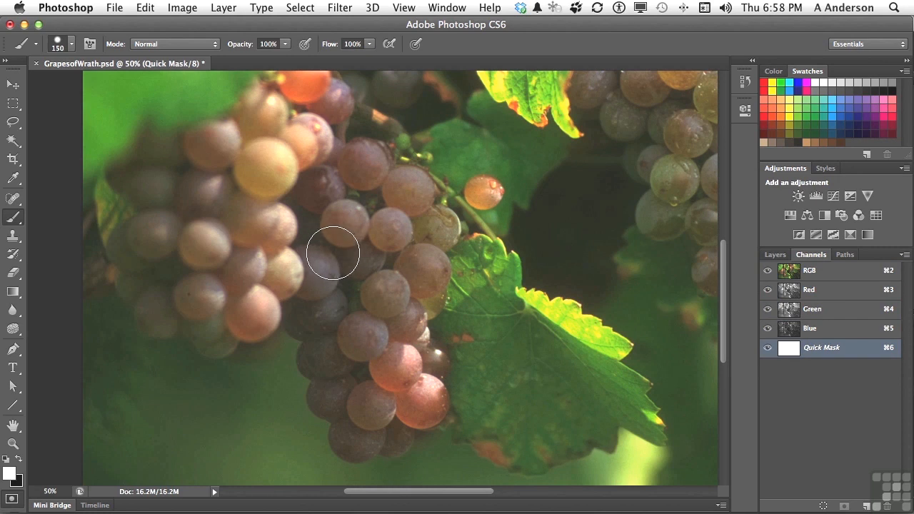
key("bracketright")
key("bracketleft")
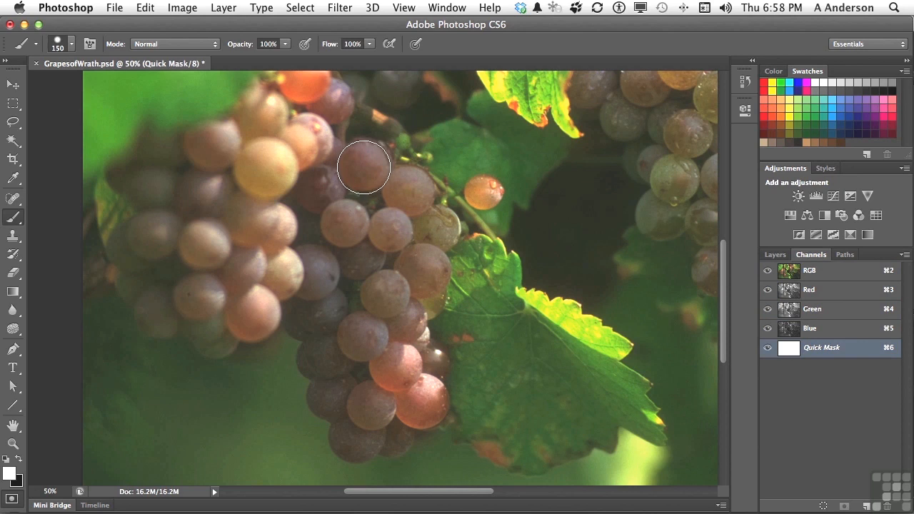
key("x")
Mask the four upper grapes along the middle cluster's right edge with single dabs, using brush size 125 for the third and 150 for the others
left_click(363, 167)
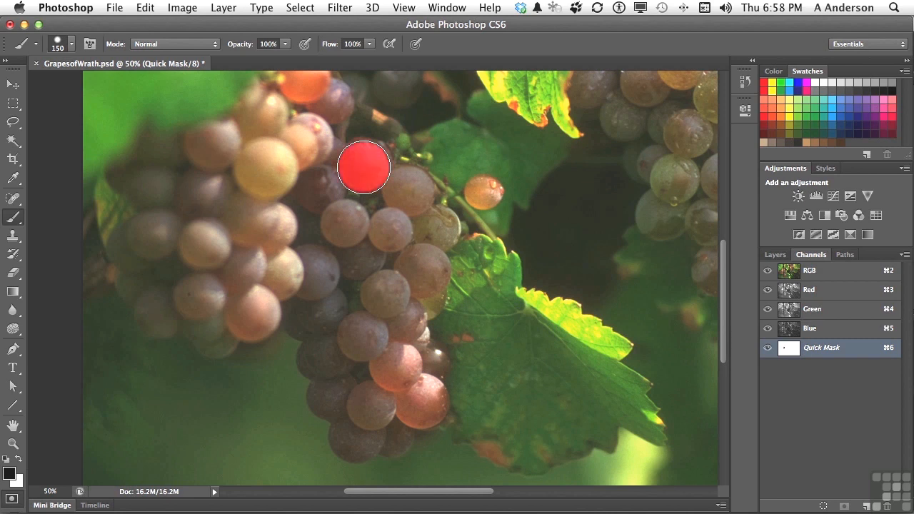
left_click(408, 190)
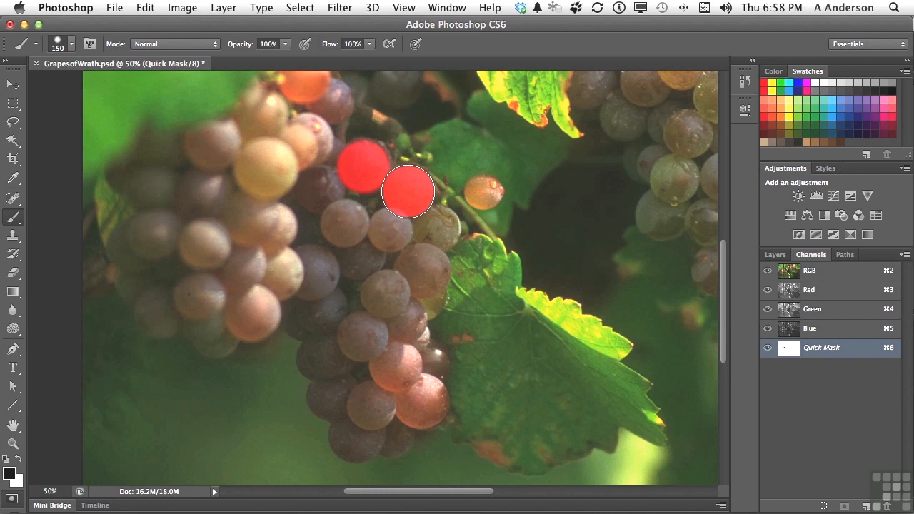
key("bracketleft")
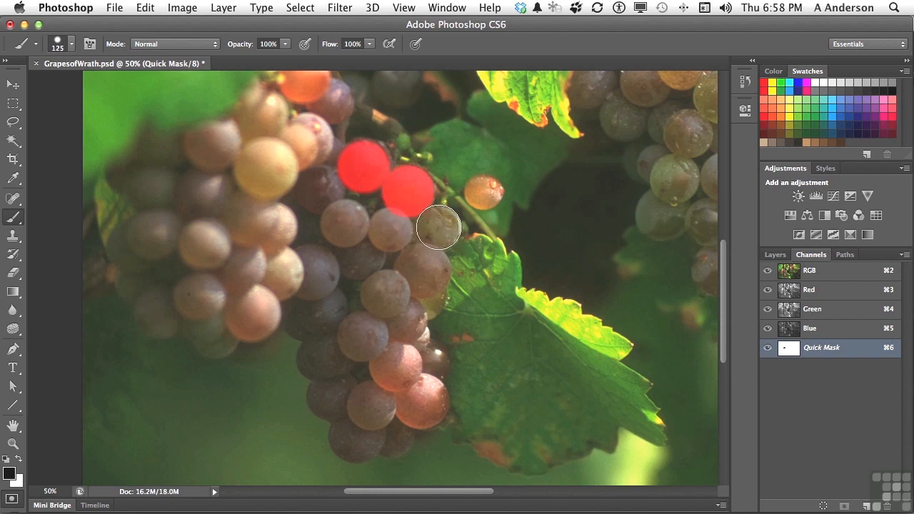
left_click(439, 227)
key("bracketright")
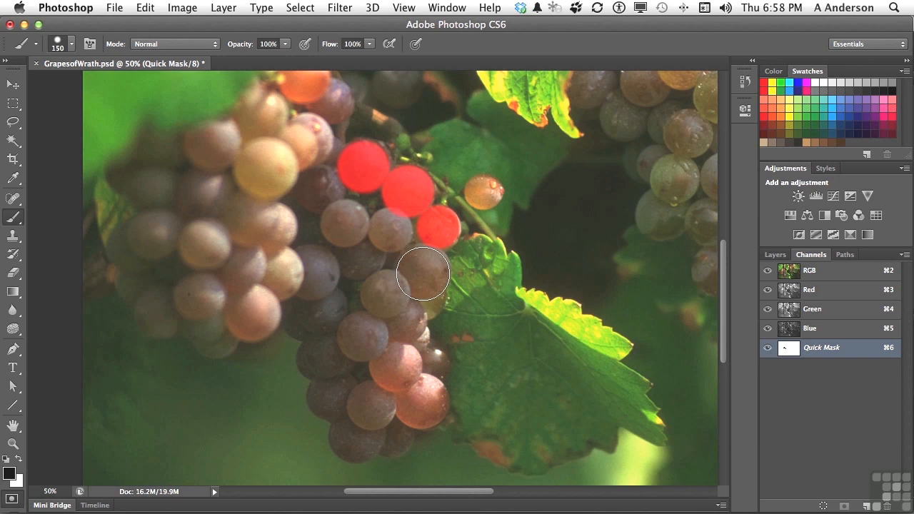
left_click(423, 272)
Mask three more grapes down the cluster's right edge, using brush size 125 for the two smaller ones and a larger brush for the lowest
key("bracketleft")
left_click(404, 320)
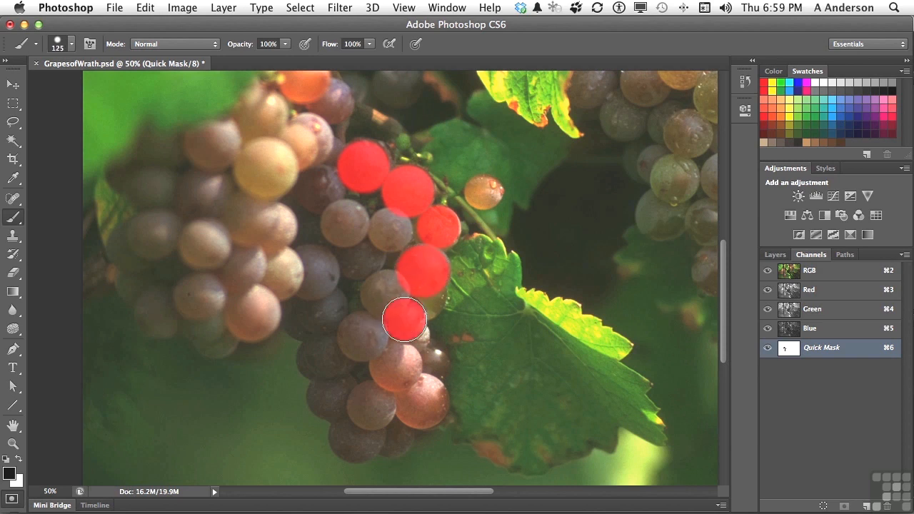
left_click(426, 361)
key("bracketright")
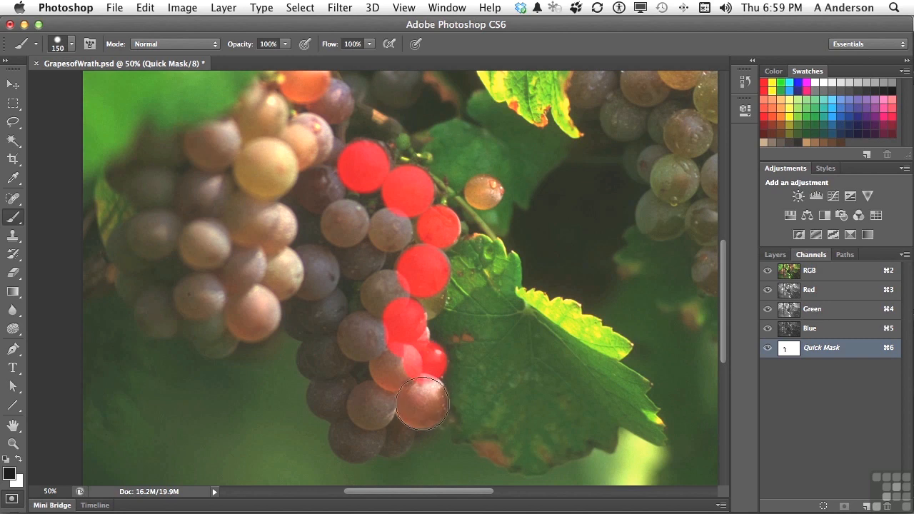
key("bracketright")
left_click_drag(420, 400, 413, 399)
Mask the three grapes around the cluster's lower tip with dabs at brush sizes 125, 150 and 125
key("bracketleft")
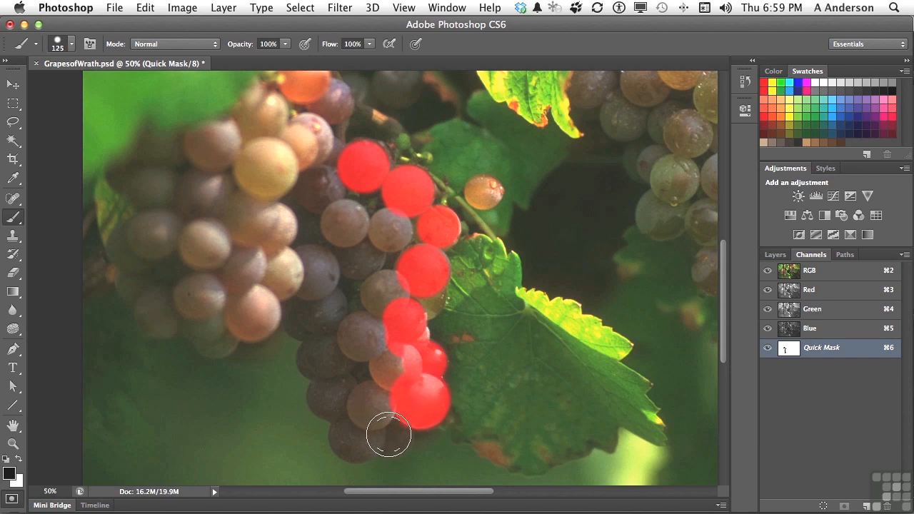
left_click(388, 434)
key("bracketright")
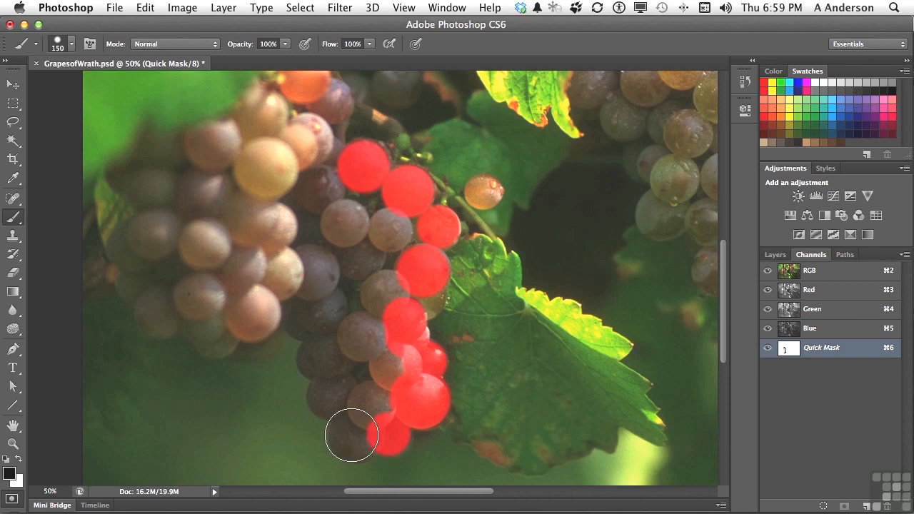
left_click(352, 435)
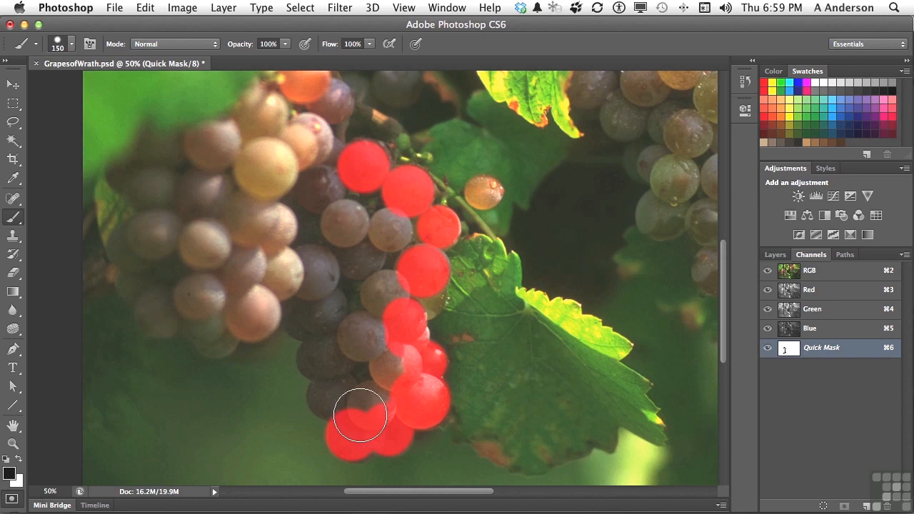
key("bracketleft")
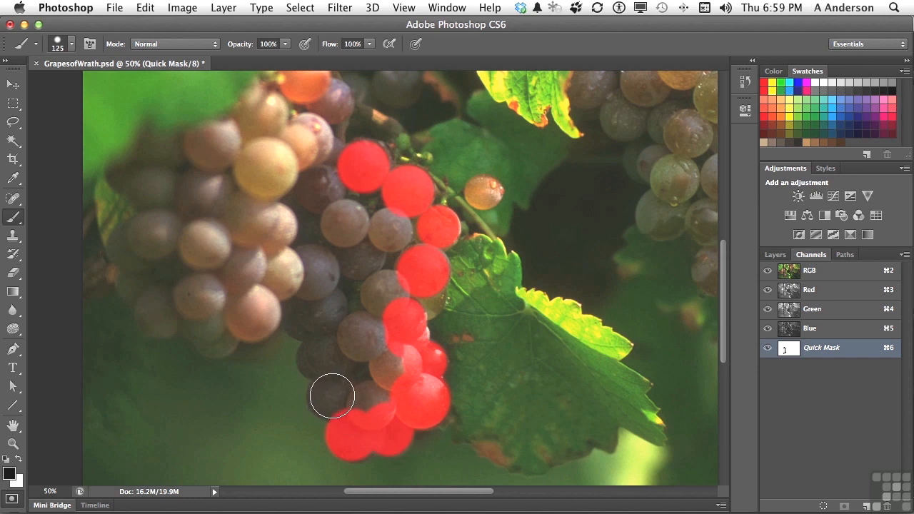
left_click(331, 396)
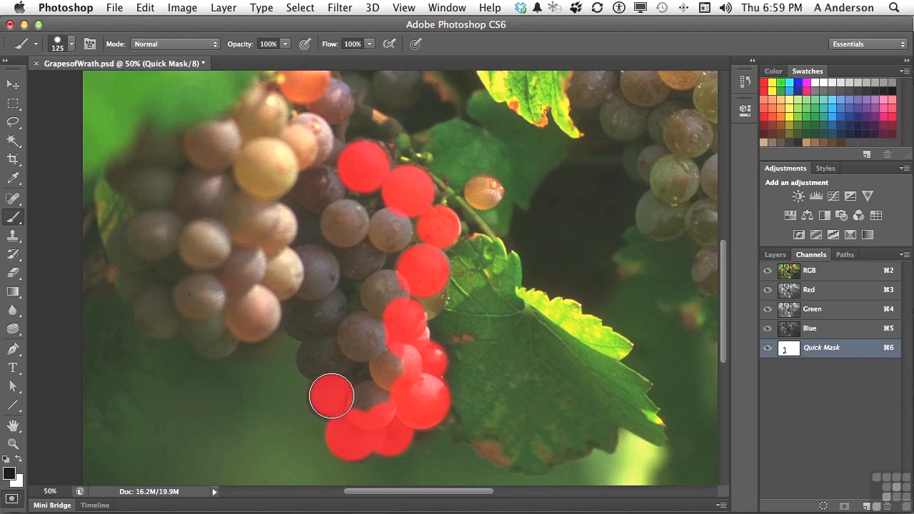
Mask the grapes up the cluster's left edge at brush sizes 125 and 150, and paint over the remaining grapes inside the cluster
left_click(321, 358)
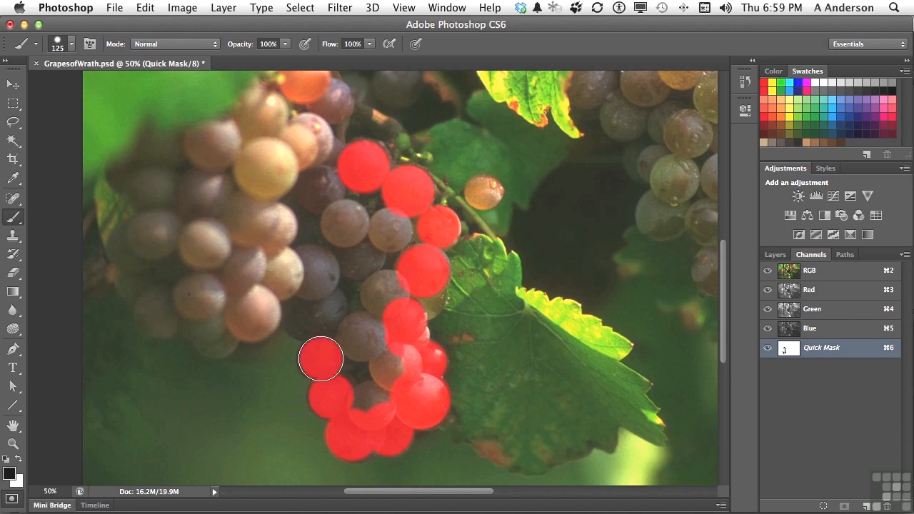
left_click(308, 317)
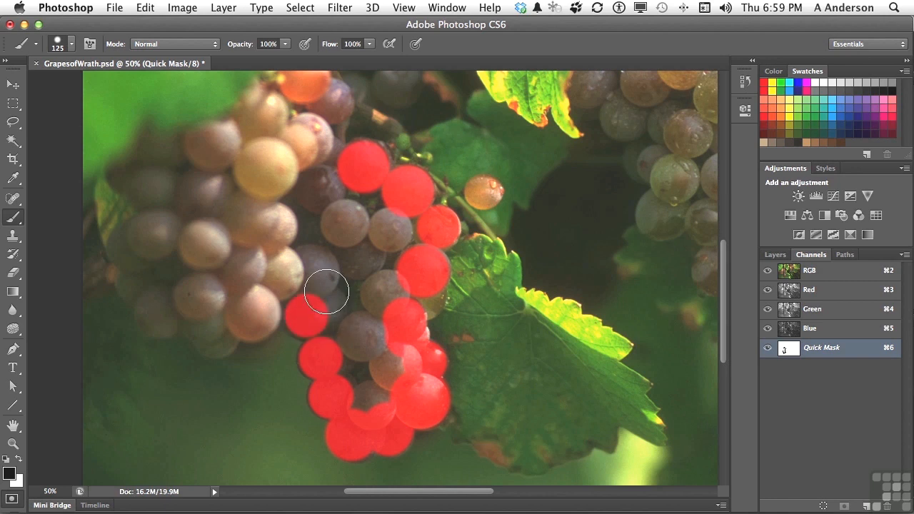
key("bracketright")
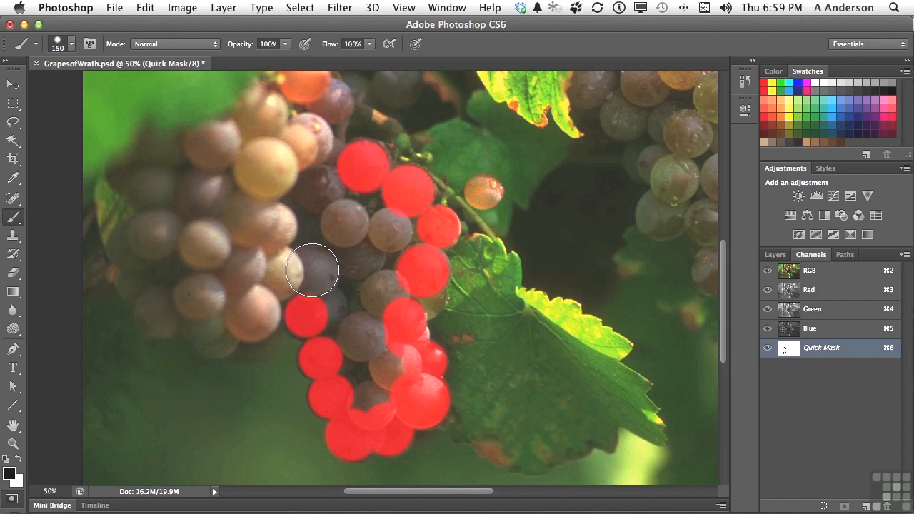
left_click(313, 269)
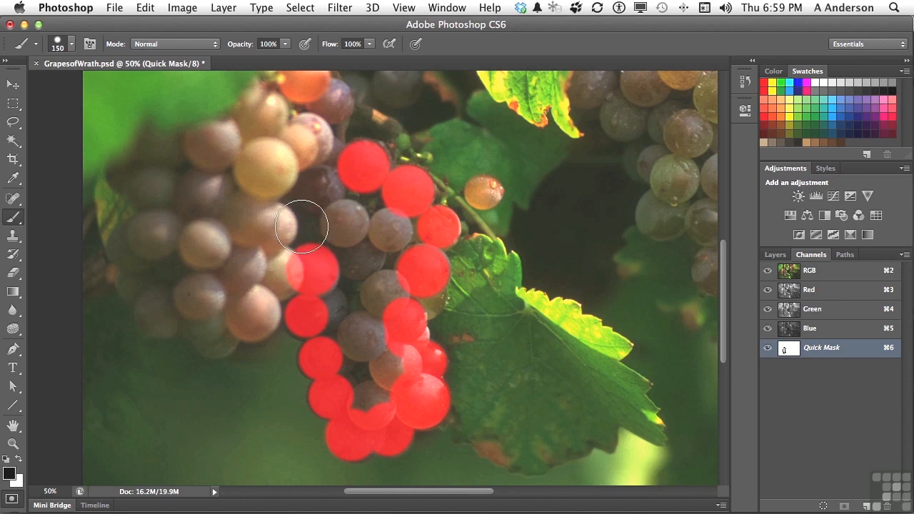
left_click(307, 217)
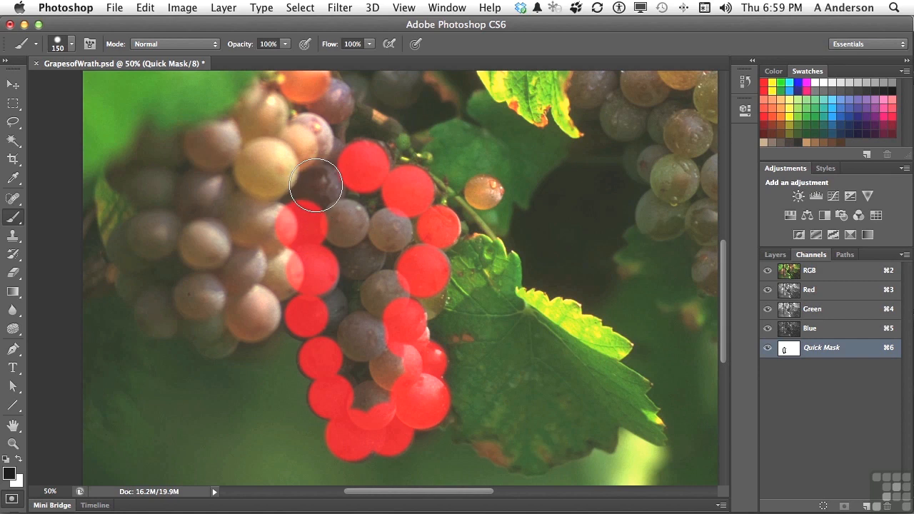
mouse_move(315, 184)
left_mouse_down()
mouse_move(322, 157)
mouse_move(351, 215)
mouse_move(349, 202)
mouse_move(369, 203)
mouse_move(399, 227)
mouse_move(378, 293)
mouse_move(377, 303)
mouse_move(393, 286)
mouse_move(375, 350)
mouse_move(379, 397)
mouse_move(368, 390)
mouse_move(352, 295)
mouse_move(342, 298)
mouse_move(361, 314)
mouse_move(357, 322)
mouse_move(336, 316)
mouse_move(335, 330)
mouse_move(325, 319)
mouse_move(328, 261)
mouse_move(347, 232)
mouse_move(364, 272)
mouse_move(370, 228)
mouse_move(338, 215)
mouse_move(359, 208)
mouse_move(392, 246)
mouse_move(403, 237)
mouse_move(381, 256)
mouse_move(354, 195)
mouse_move(356, 225)
left_mouse_up()
Remove the mask spill from the neighbouring left cluster's three edge grapes by painting with white at brush size 125
key("bracketleft")
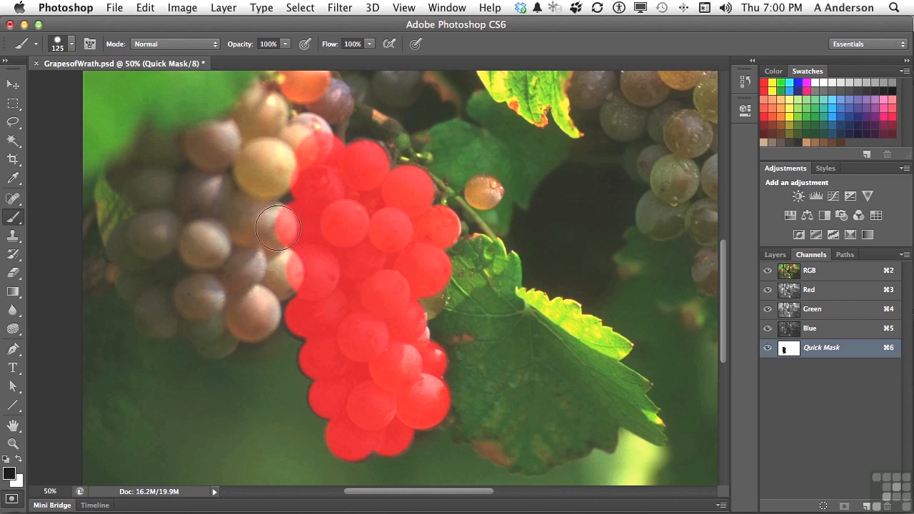
key("x")
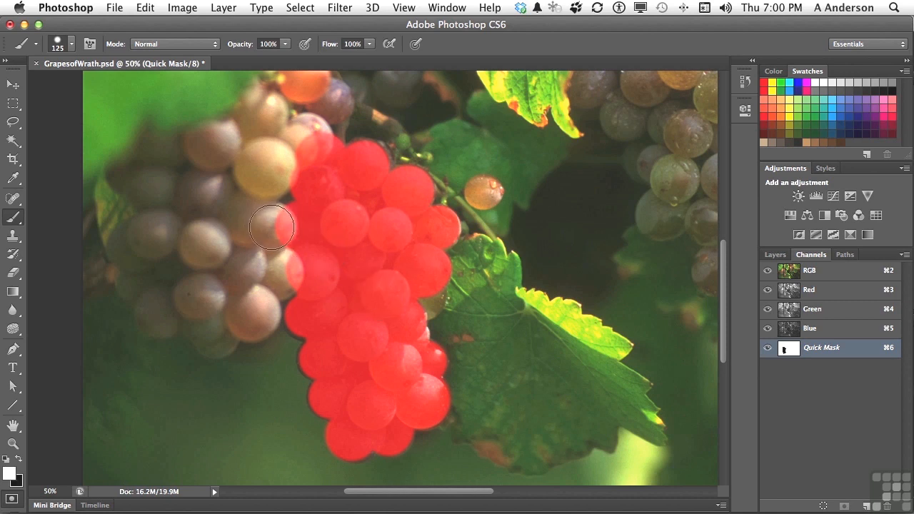
left_click(275, 226)
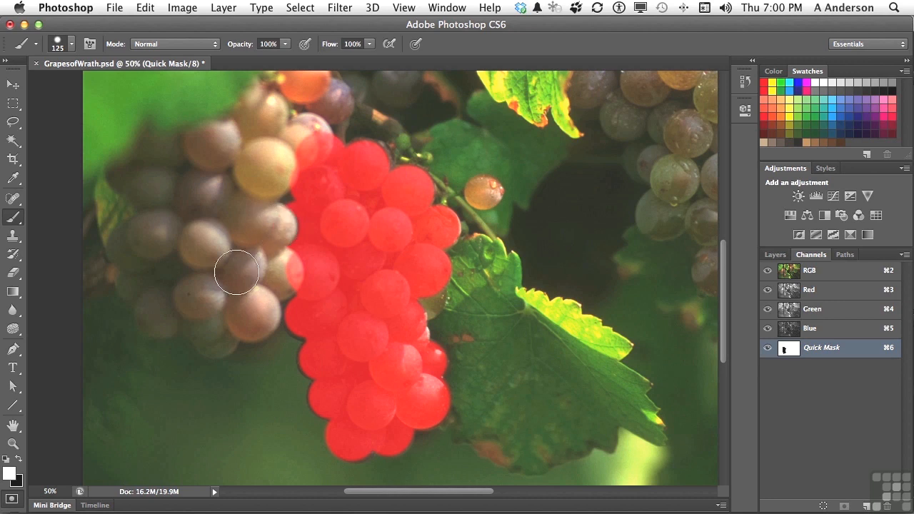
left_click(281, 273)
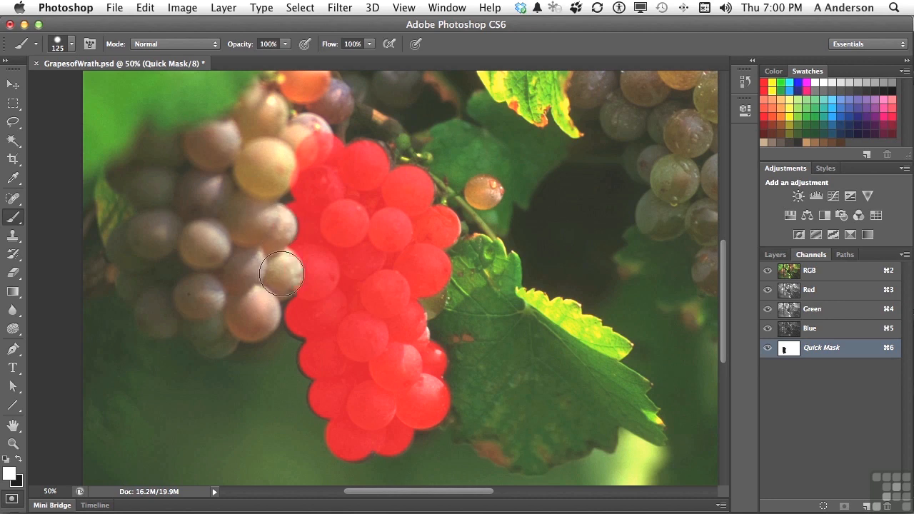
left_click(299, 143)
left_click(312, 141)
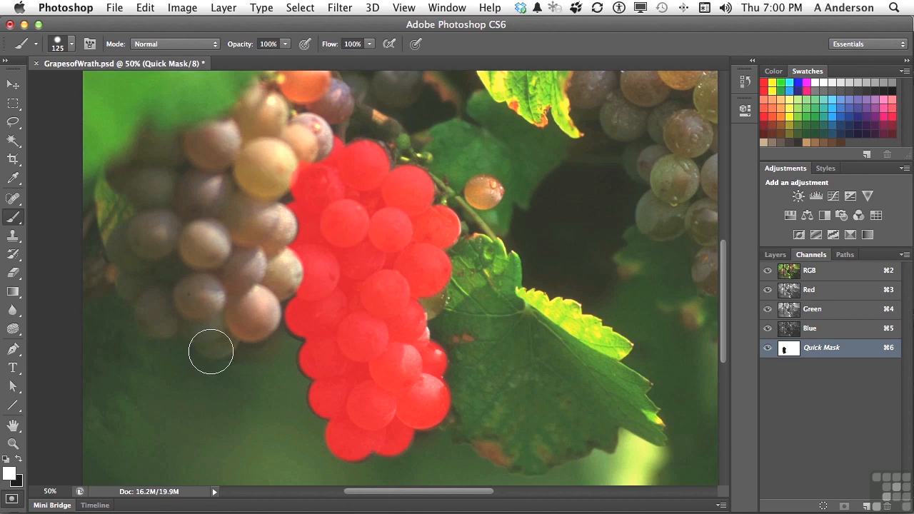
Leave Quick Mask mode and recolour the selected cluster with a Hue/Saturation adjustment layer set to Hue +170
left_click(12, 499)
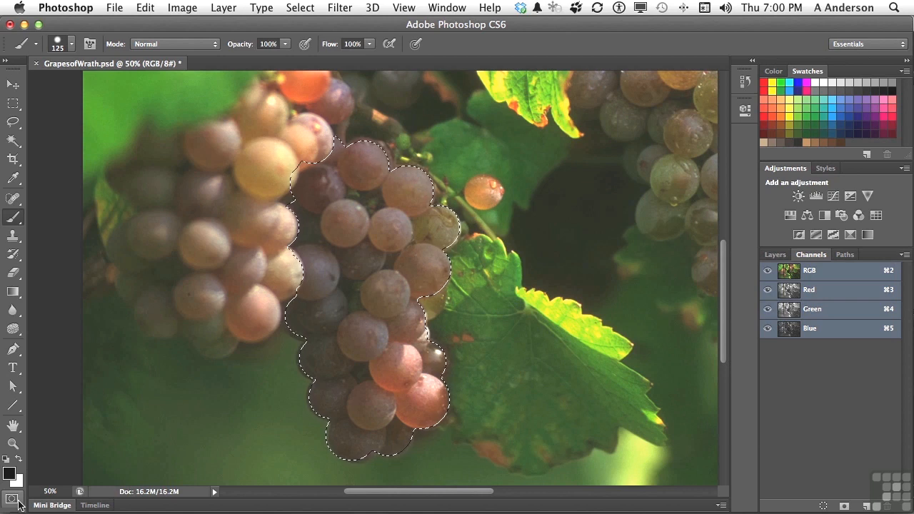
left_click(772, 256)
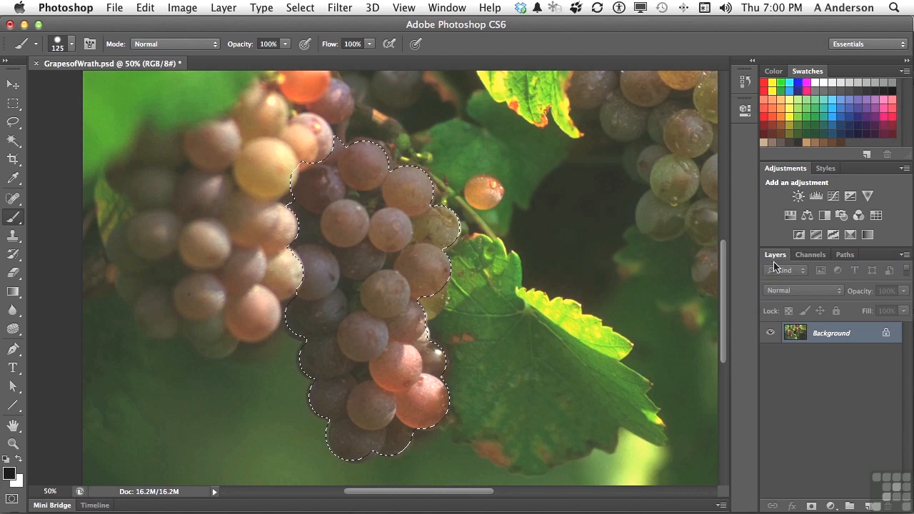
left_click(833, 506)
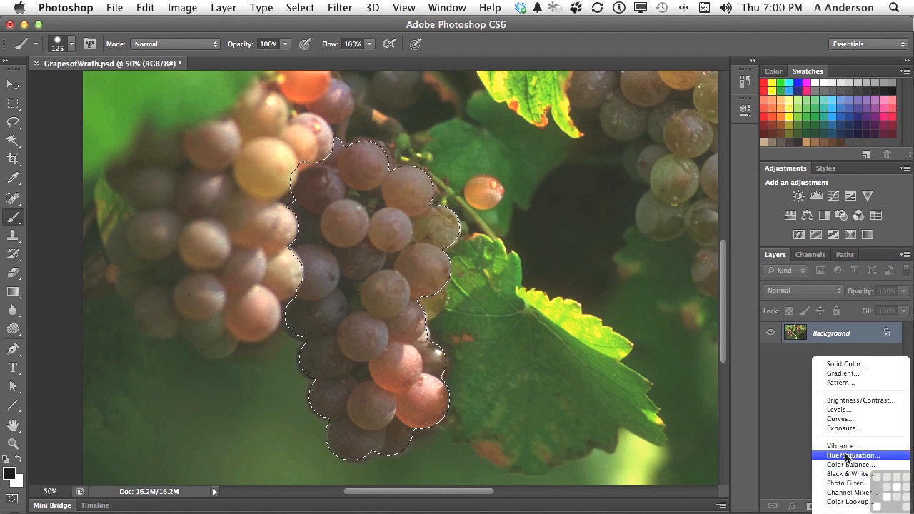
left_click(846, 455)
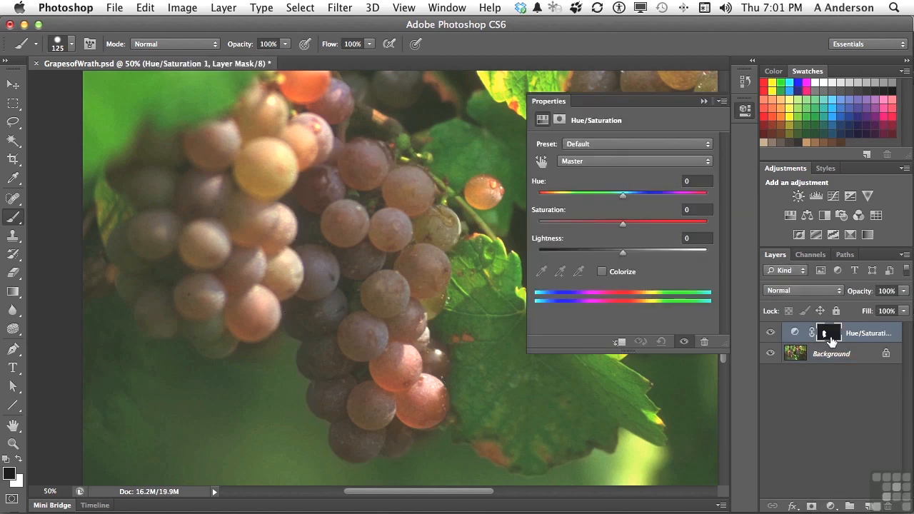
left_click_drag(622, 201, 703, 202)
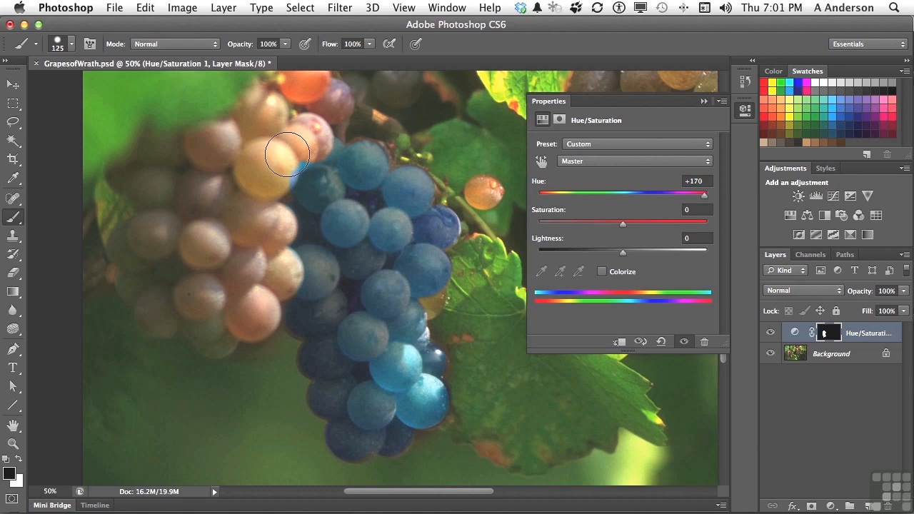
Target the Hue/Saturation layer's mask for painting and make white the foreground colour
left_click(830, 334)
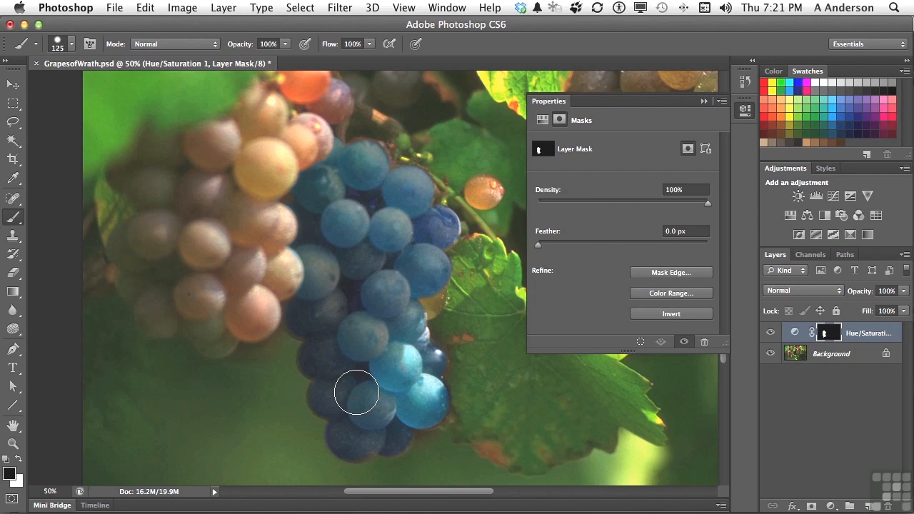
key("x")
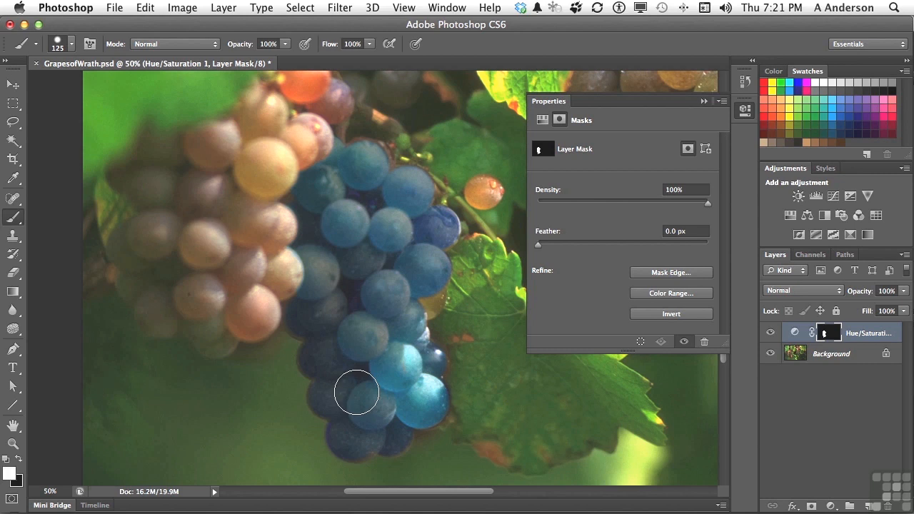